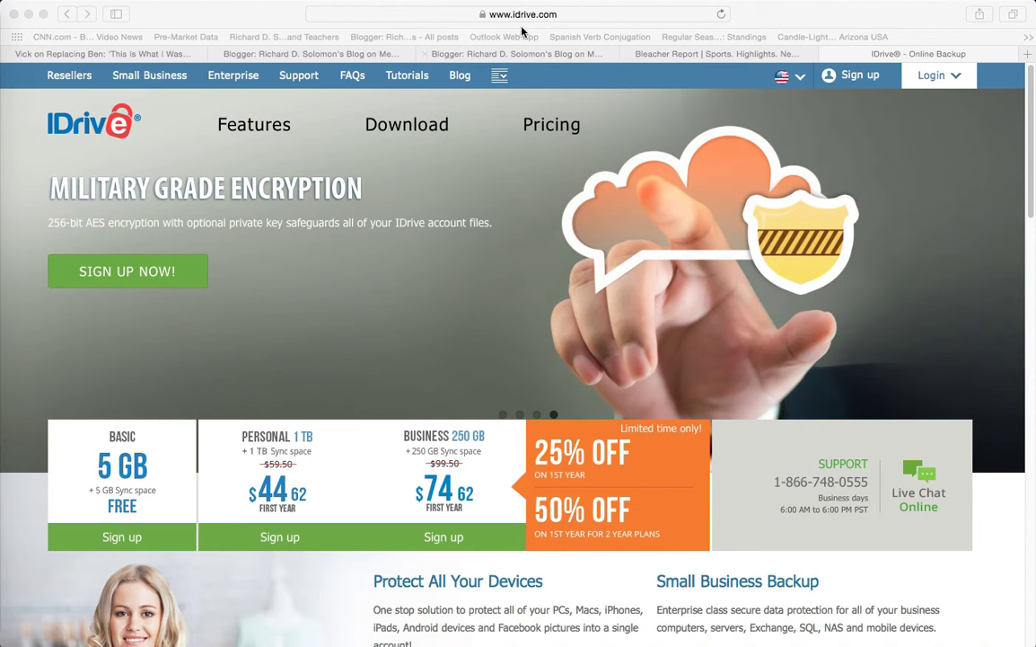
Step: Leave the IDrive sign-up page in Safari for Chrome's signed-in Backup home listing 30 items
click(859, 78)
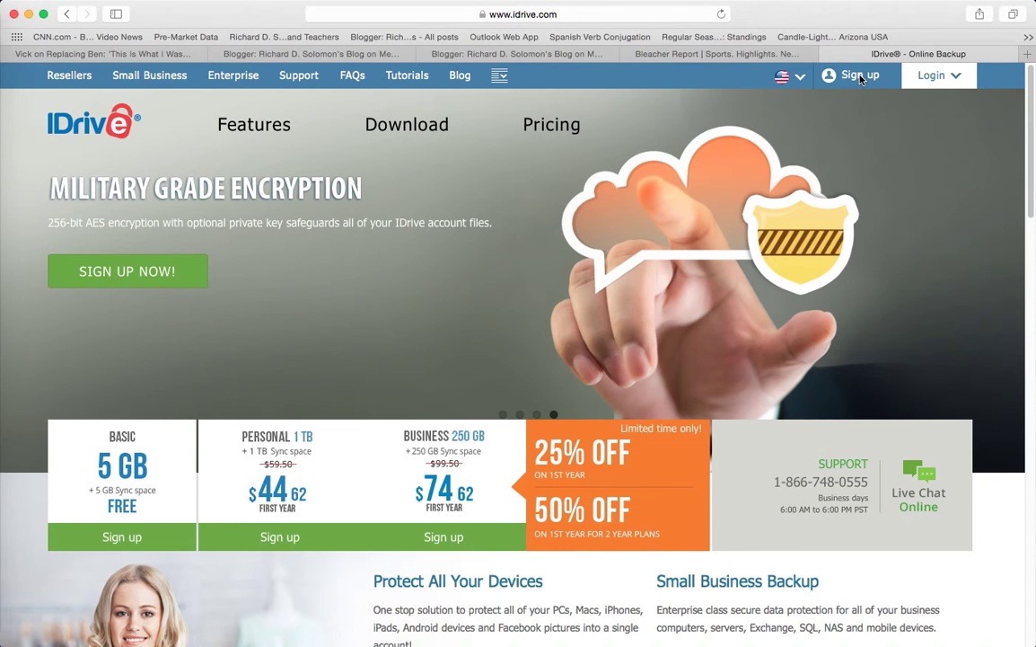
click(858, 77)
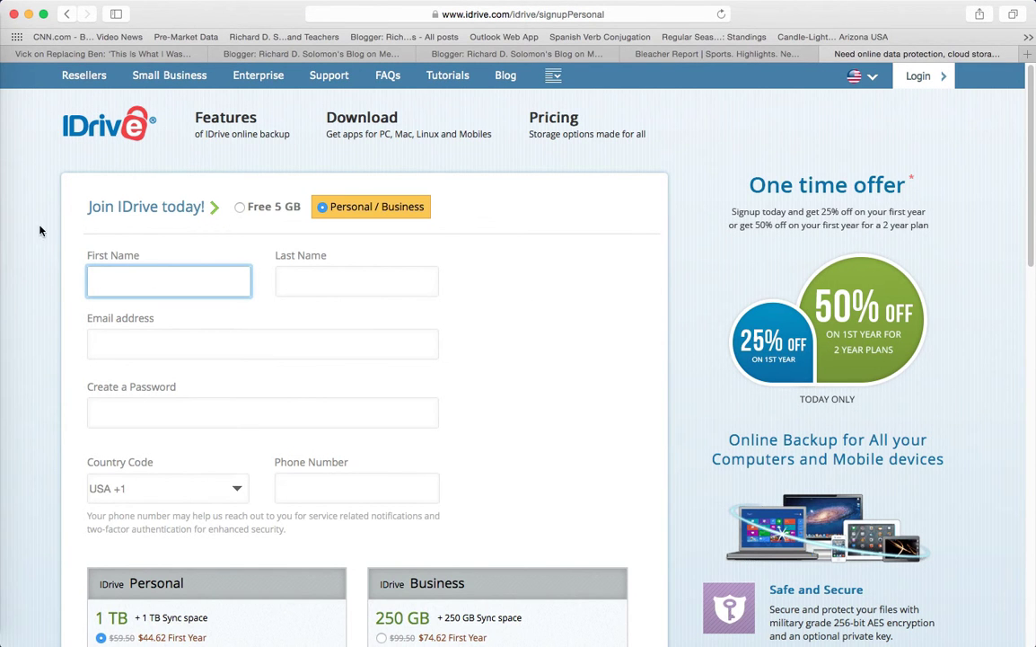
click(6, 146)
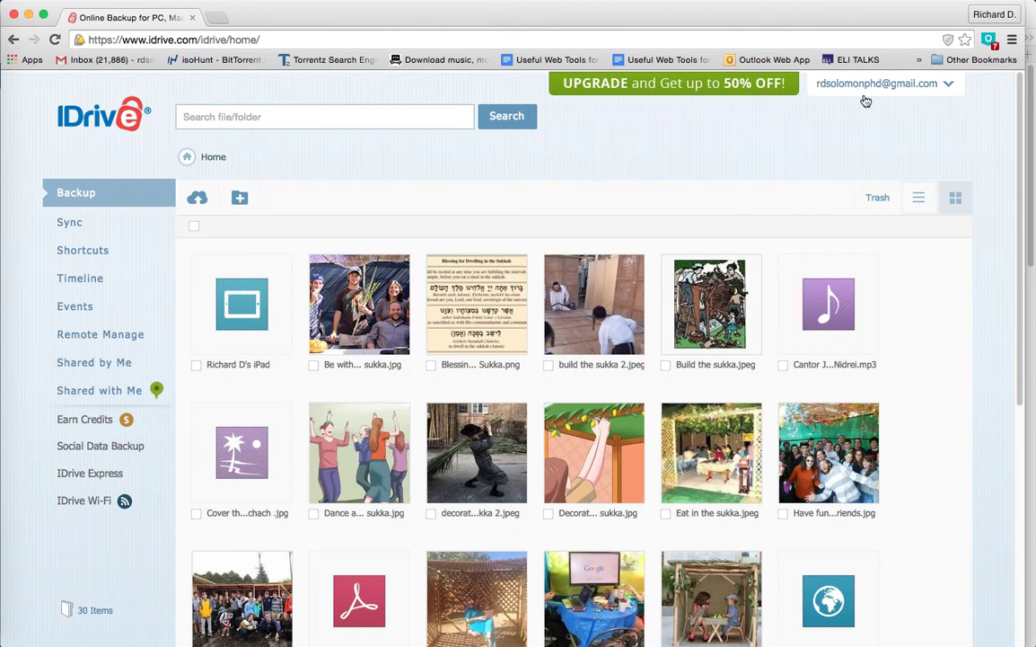
Step: Reveal the Upload Files/Upload Folder options, then scroll the grid down to Sukkot in hebrew.png and the .ppt
mouse_move(256, 291)
click(203, 199)
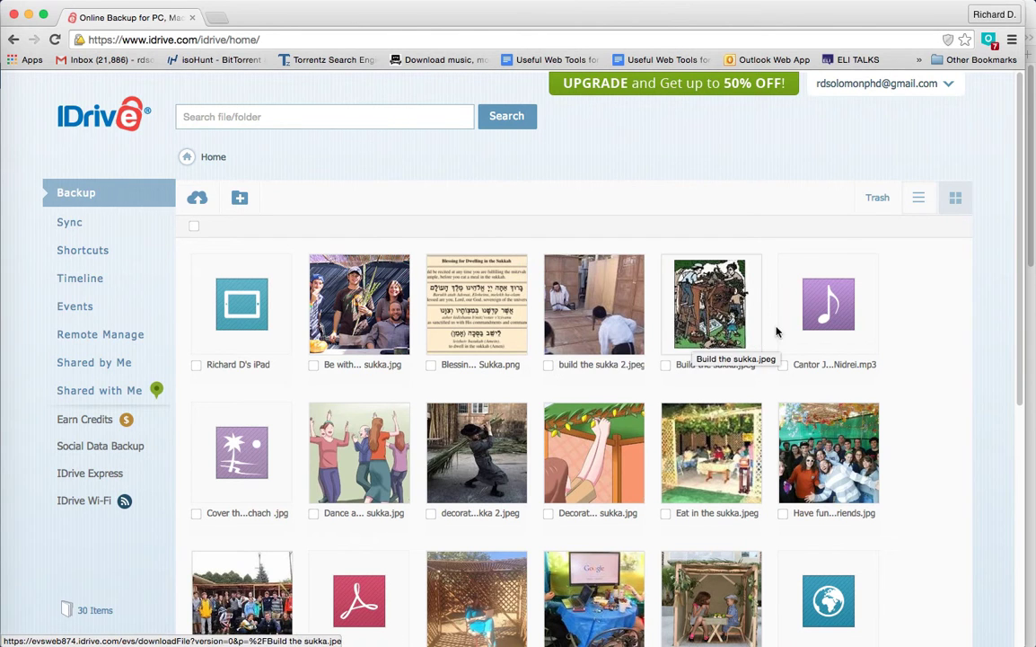
scroll(729, 411, down, 3)
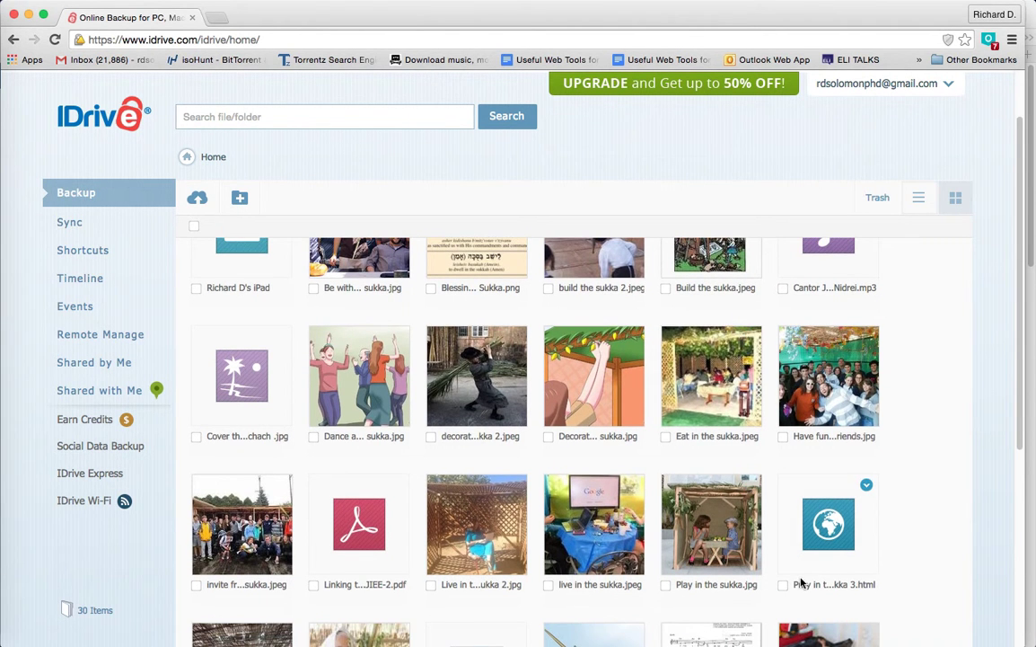
scroll(802, 583, down, 3)
scroll(802, 586, down, 6)
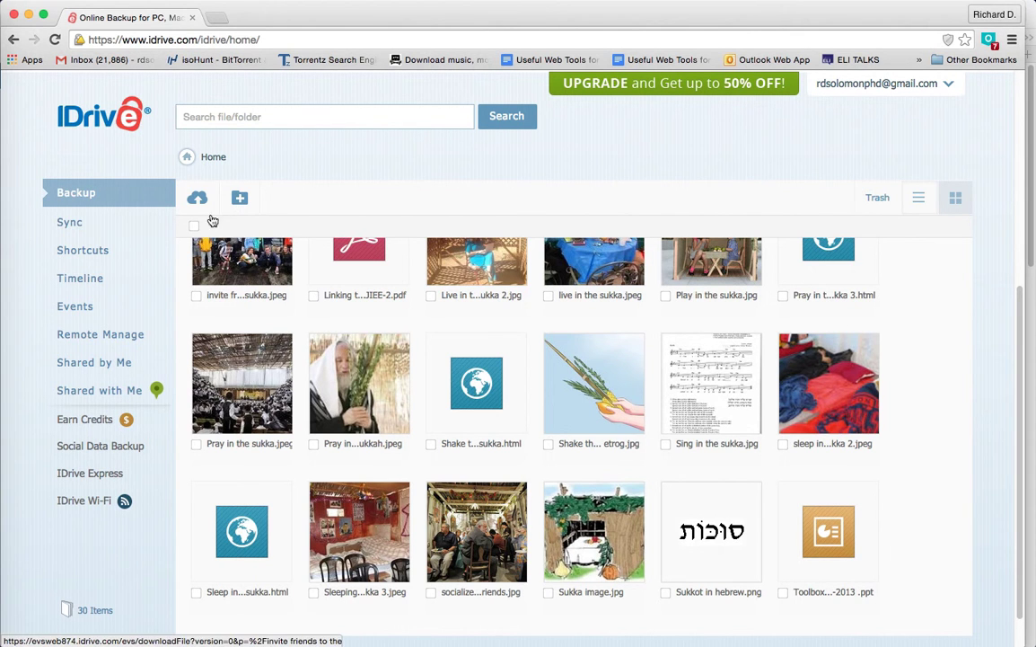
mouse_move(199, 201)
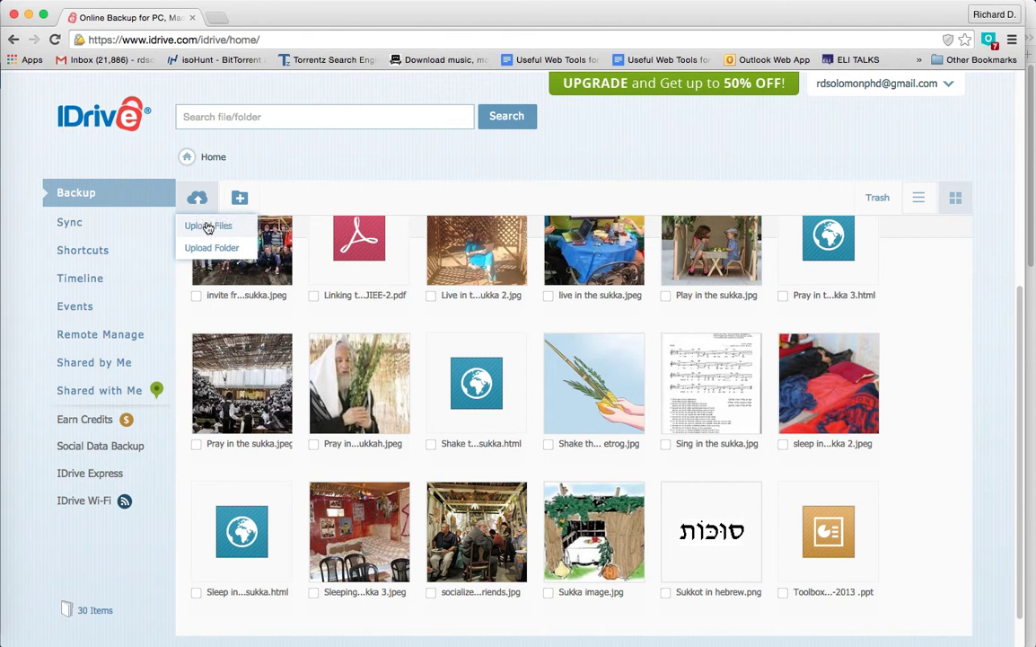
click(207, 227)
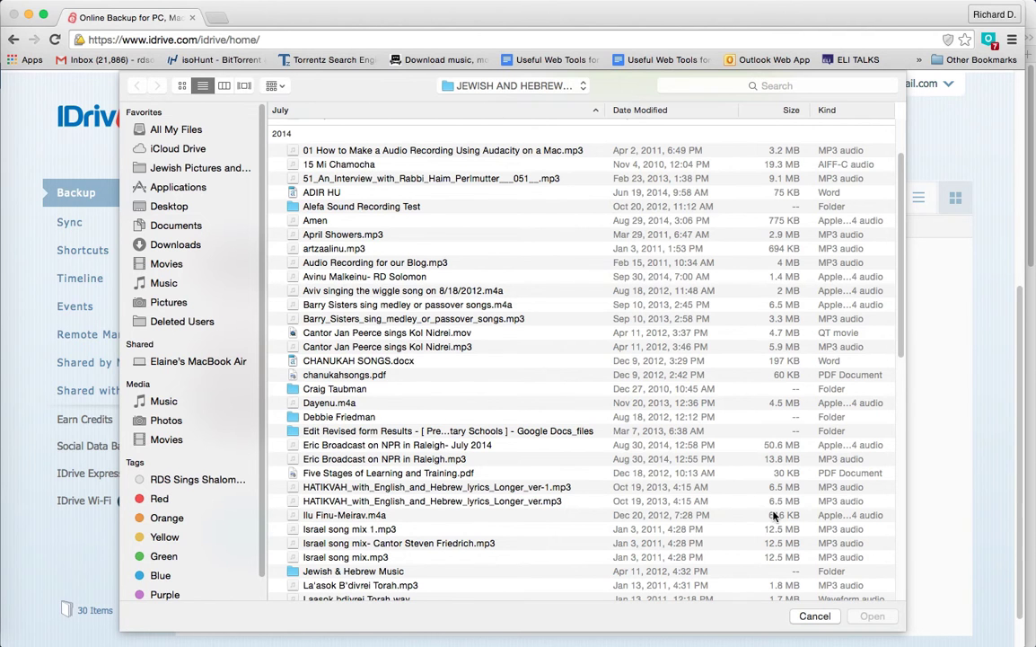
click(350, 165)
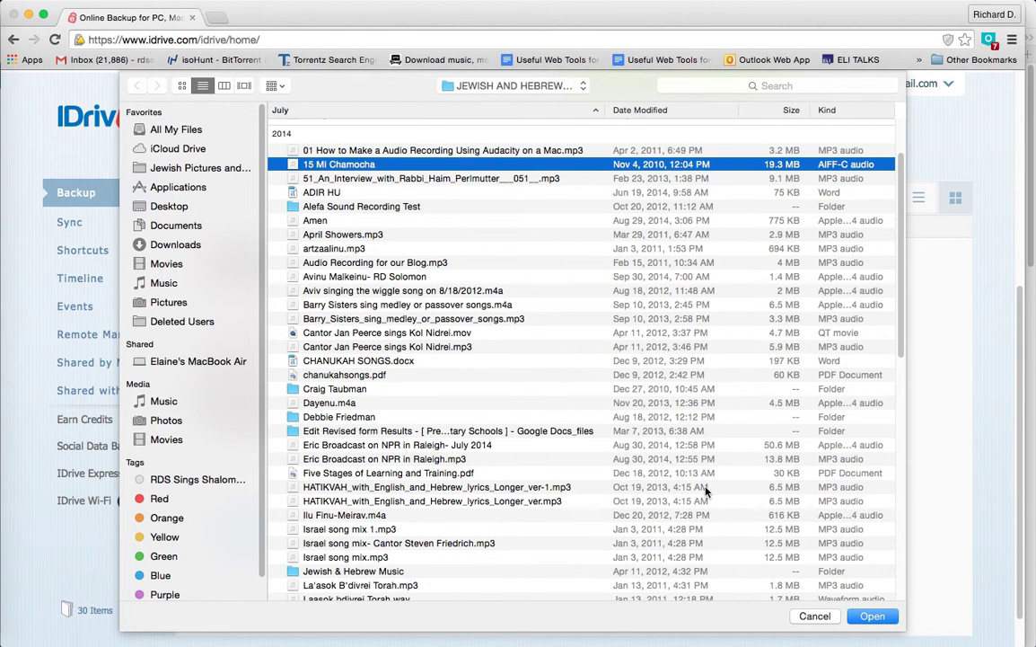
click(816, 616)
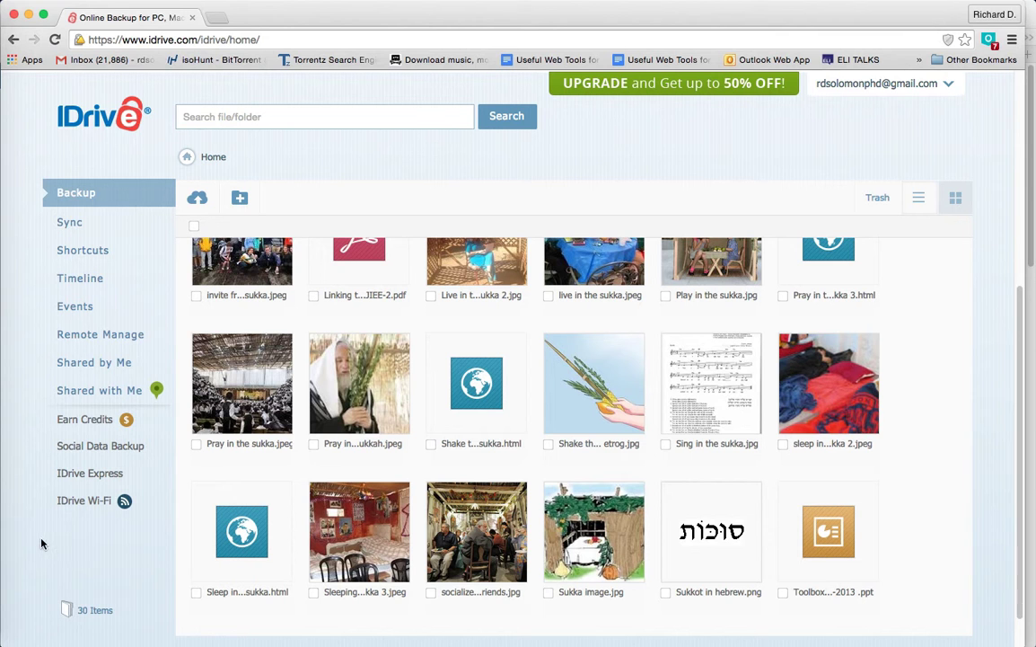
Step: Bring the Reflector iPad mirror to the front and dismiss its options menu
click(5, 470)
right_click(5, 470)
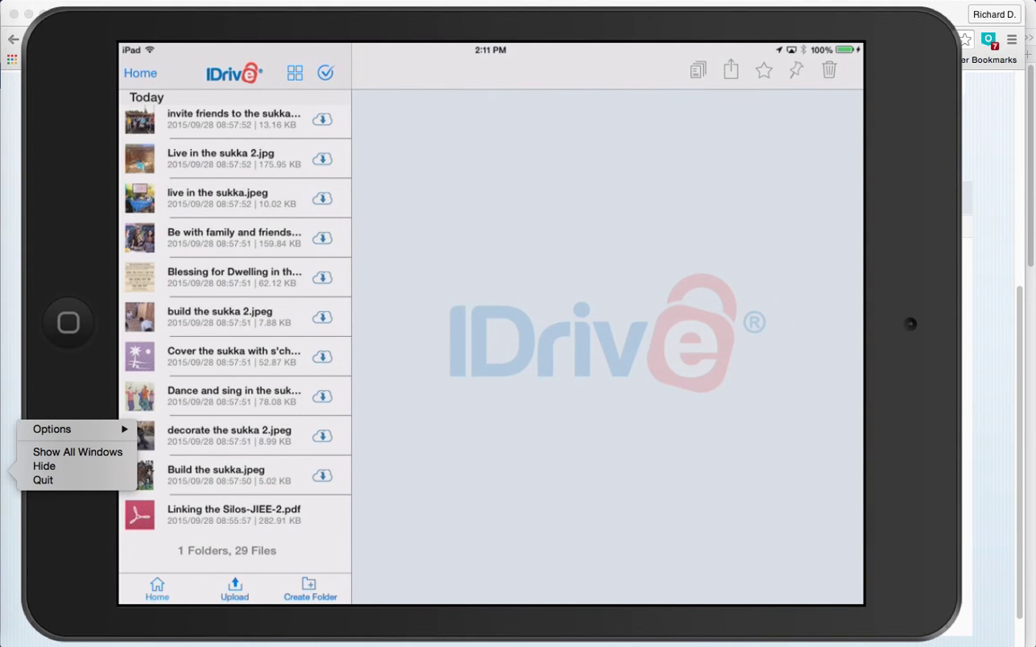
click(103, 238)
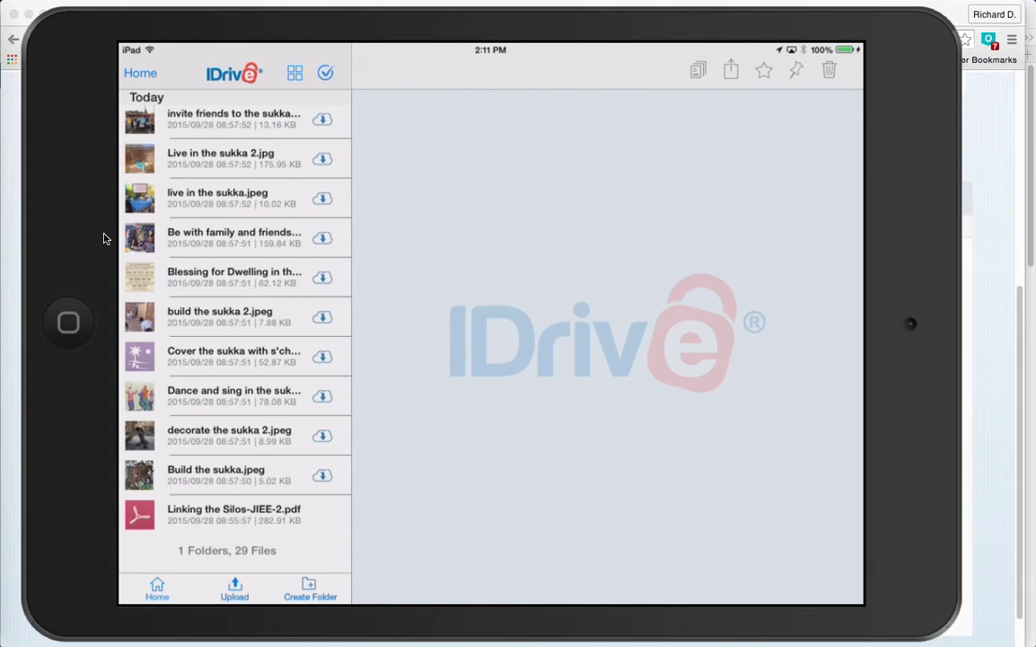
Step: Open Linking the Silos-JIEE-2.pdf in the iPad app and scroll through its pages
click(203, 517)
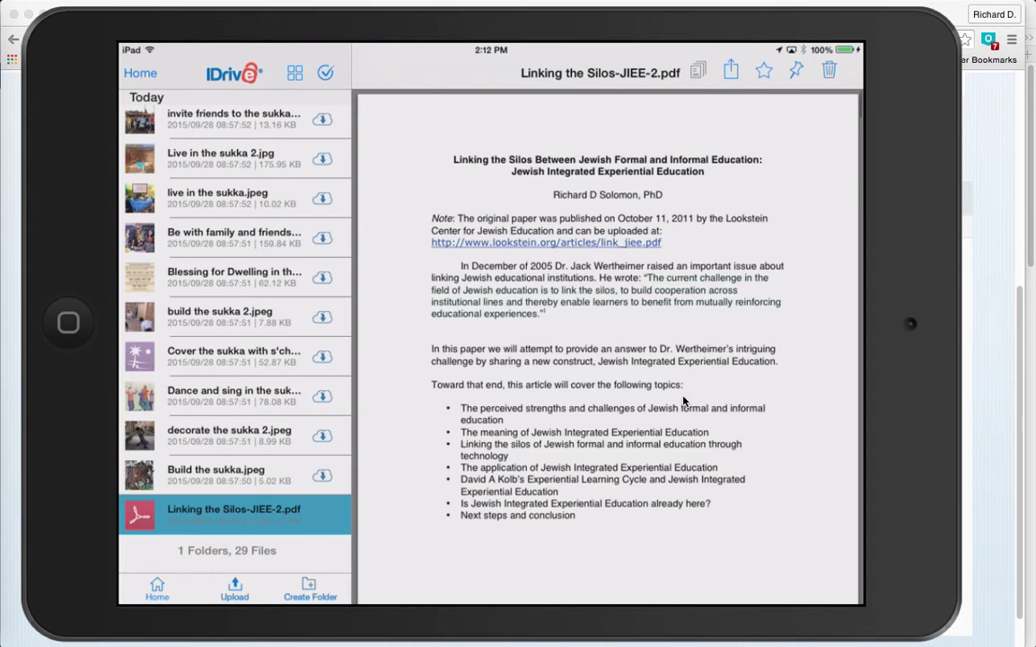
scroll(683, 401, down, 10)
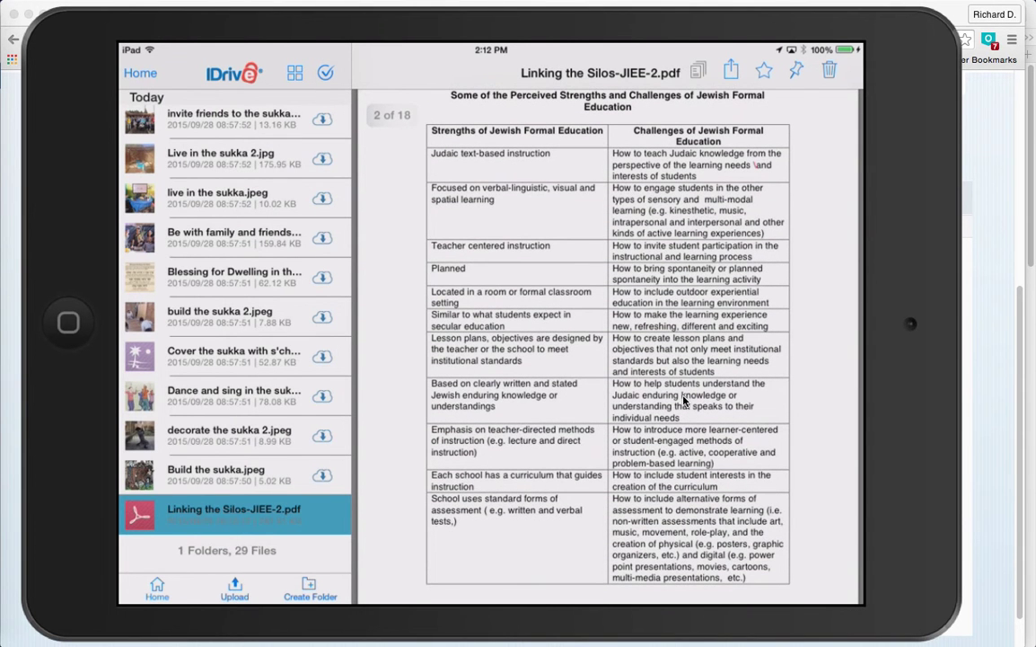
scroll(234, 341, up, 15)
scroll(235, 342, up, 5)
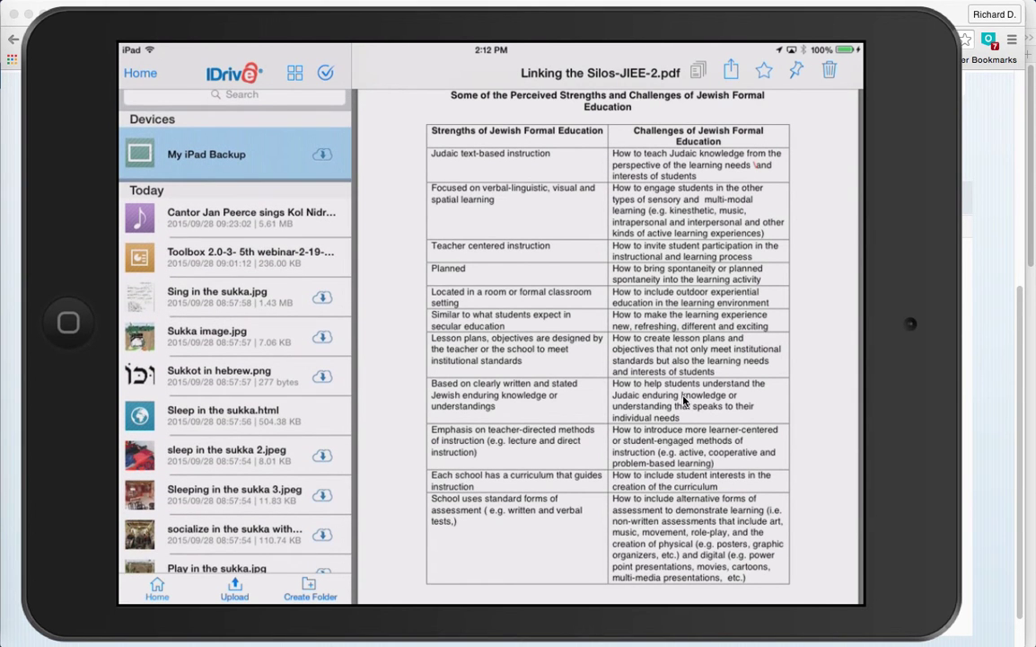
Step: Play Cantor Jan Peerce sings Kol Nidrei.mp3 and raise the Mac's volume slider
click(301, 231)
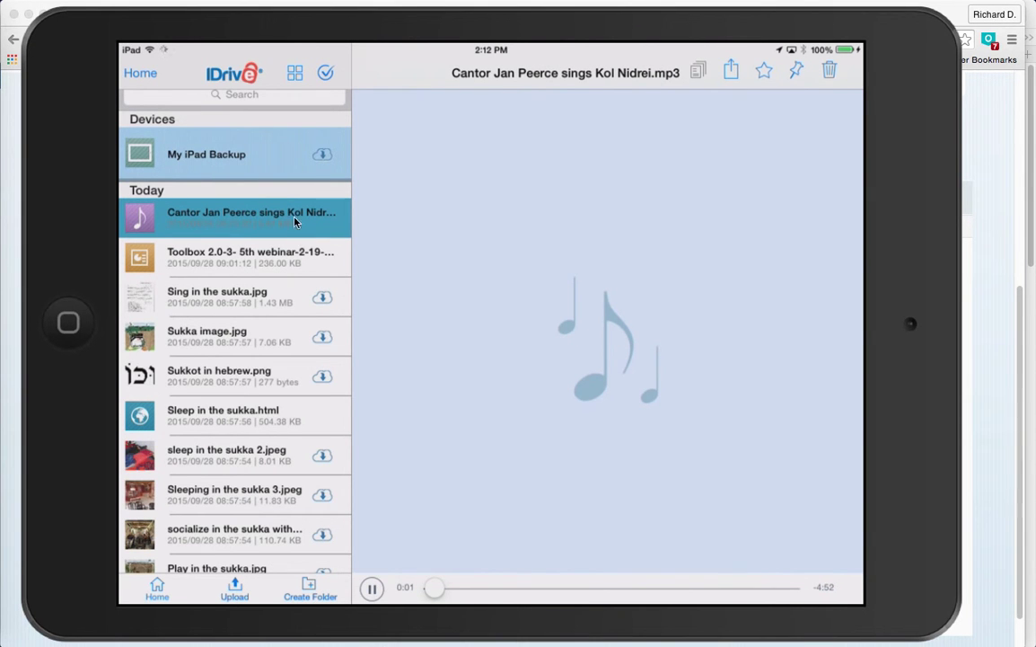
click(795, 1)
drag(796, 38, 794, 12)
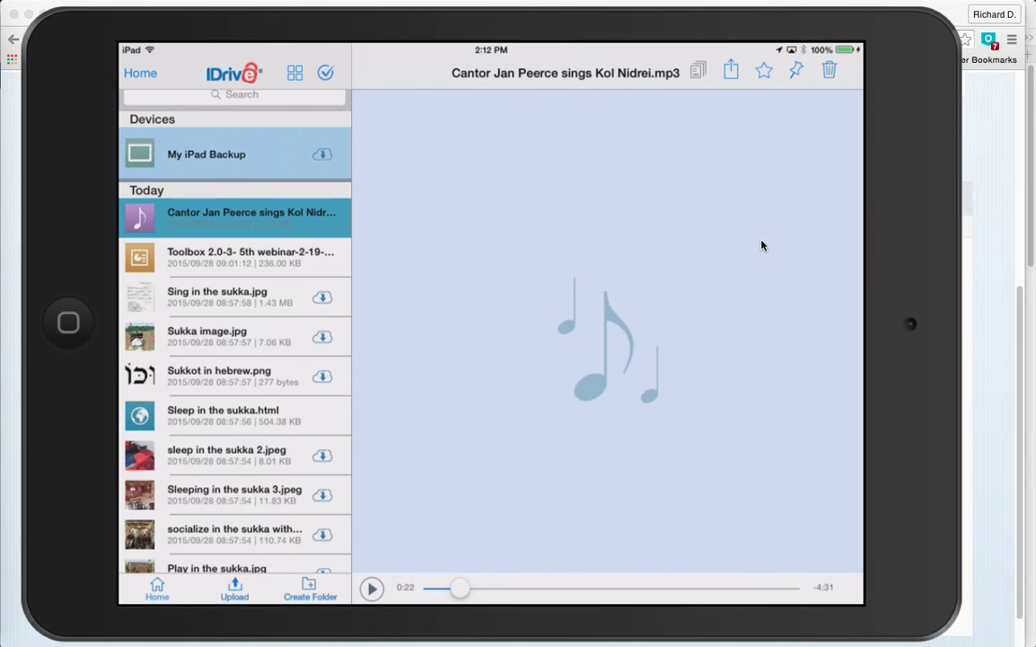
Step: View Sukka image.jpg, then step through sleep in the sukka 2 to Pray in the sukka.jpeg
click(227, 339)
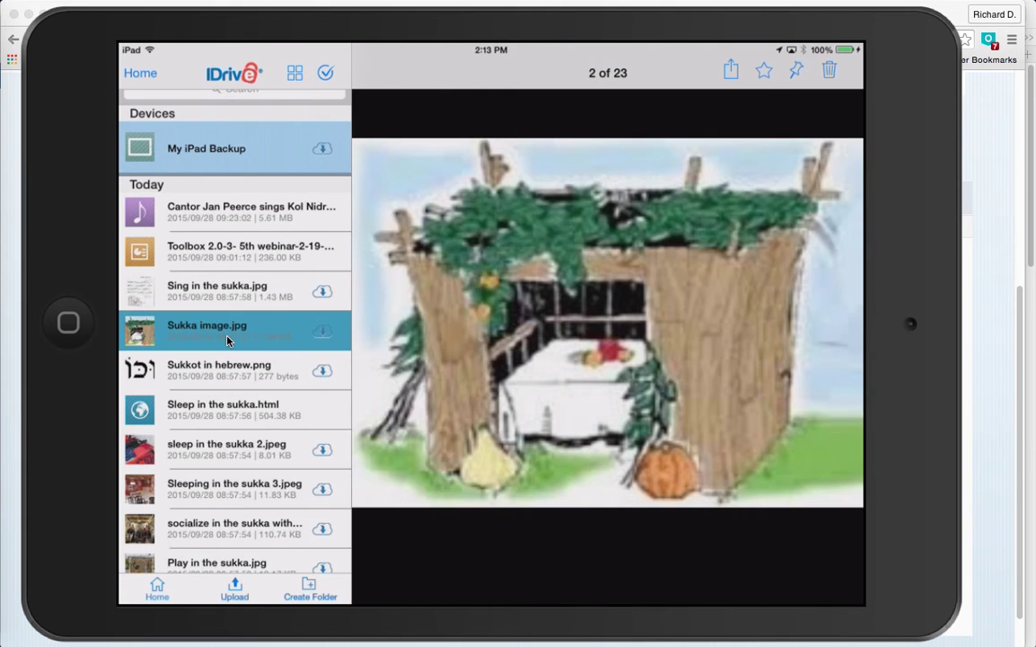
key(Down)
key(Down)
key(Down)
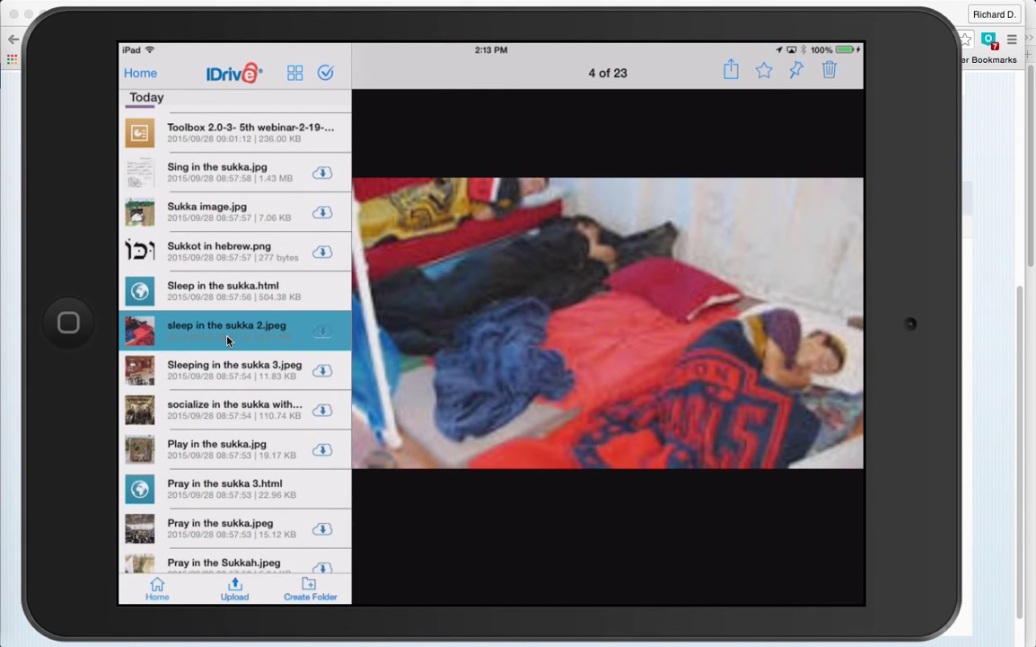
key(Down)
key(Down)
key(Down)
key(Down)
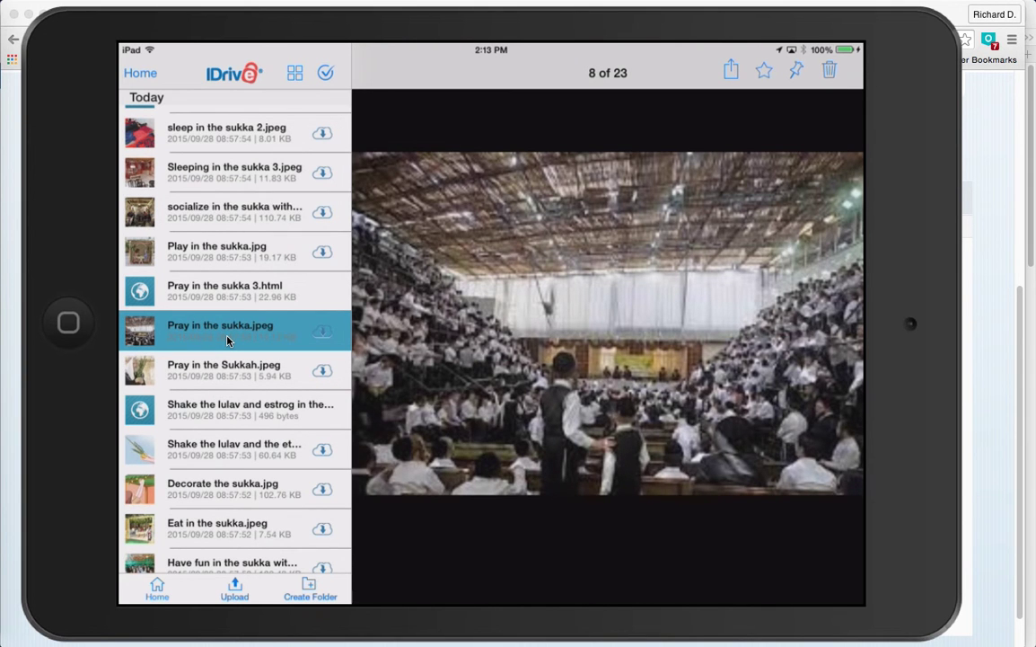
Step: Scroll the iPad file list back up toward the top
scroll(227, 339, down, 10)
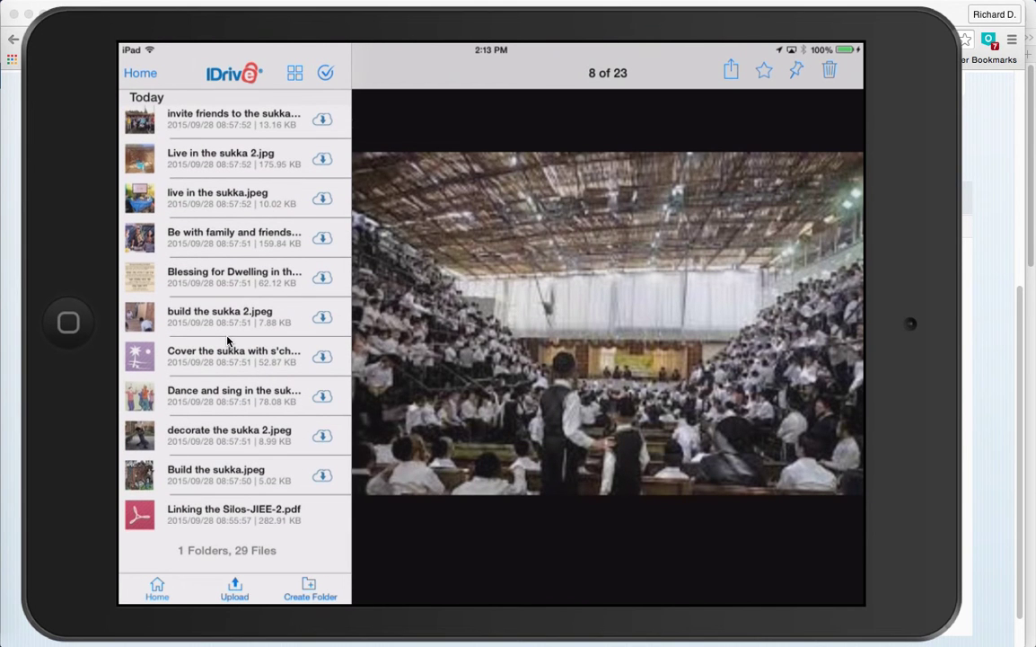
scroll(227, 339, up, 15)
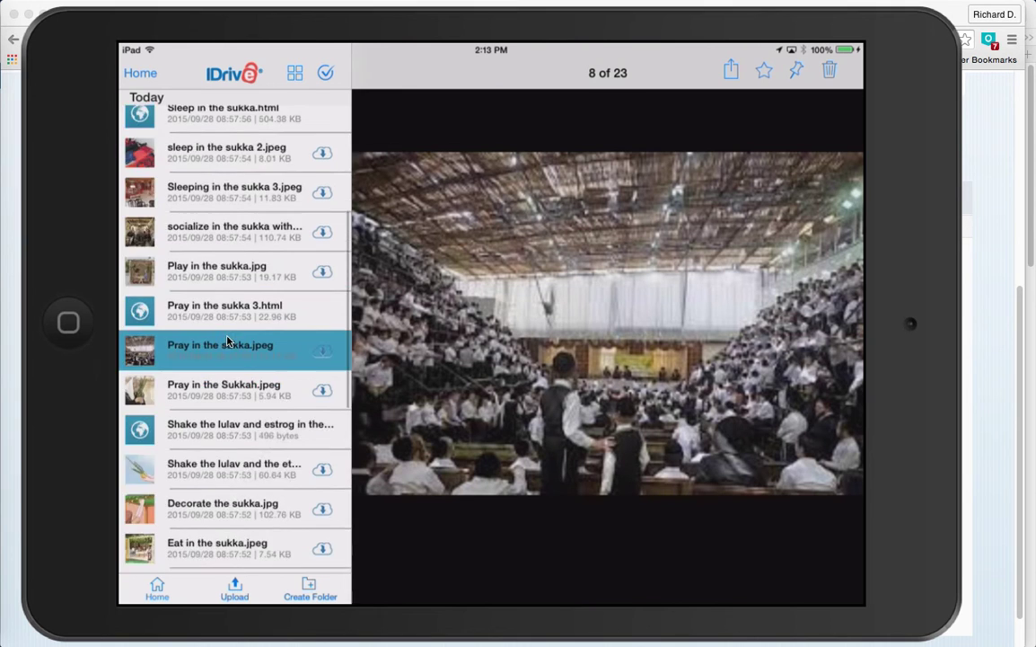
scroll(227, 339, up, 3)
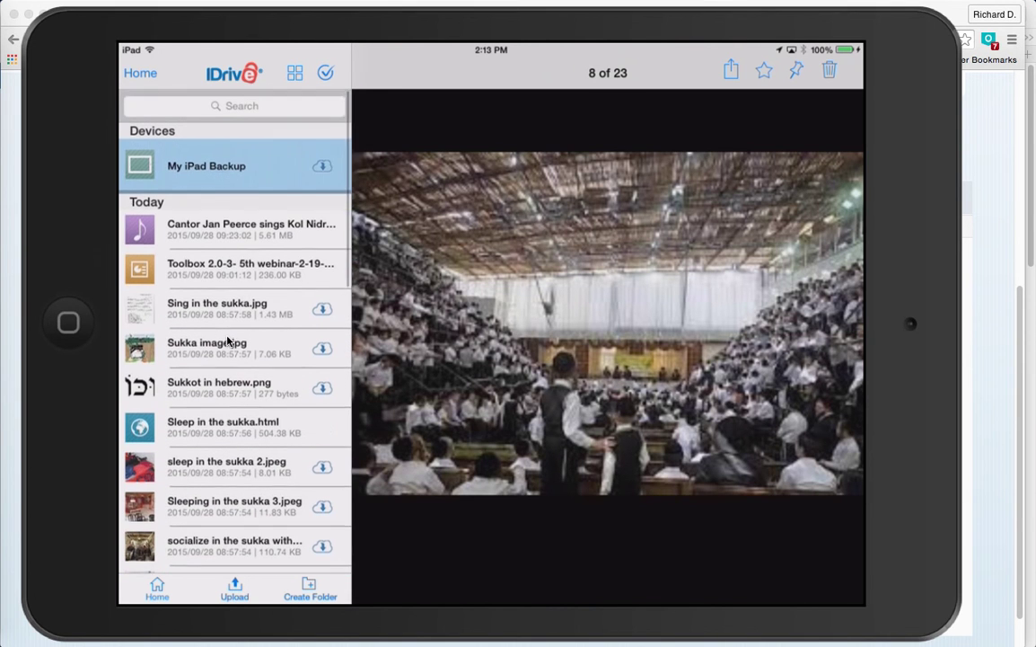